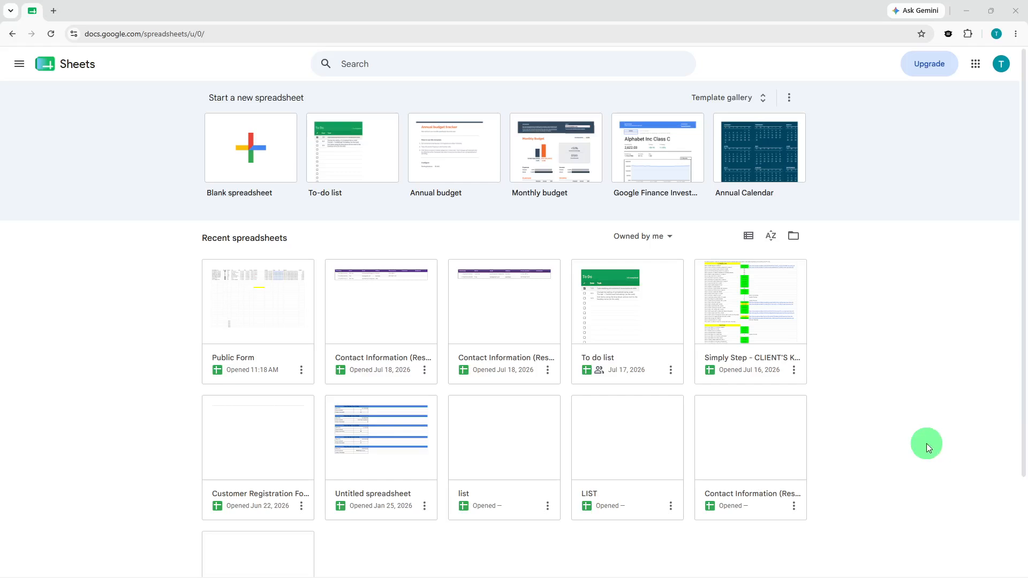
Open the Public Form spreadsheet and enter the formula =INDEX(A2:M7, 3, 9) in the yellow cell I16.
click(231, 313)
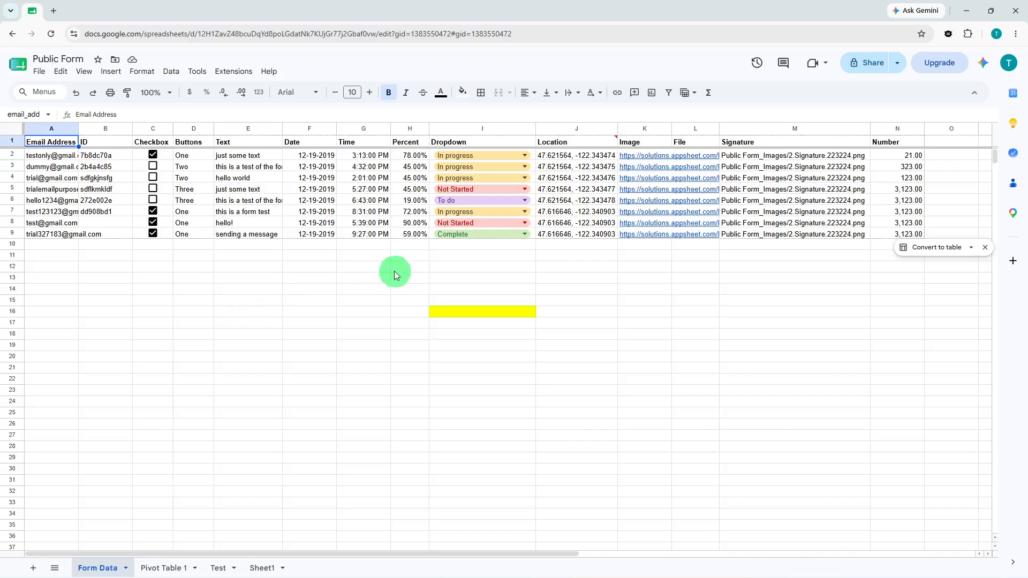
click(449, 311)
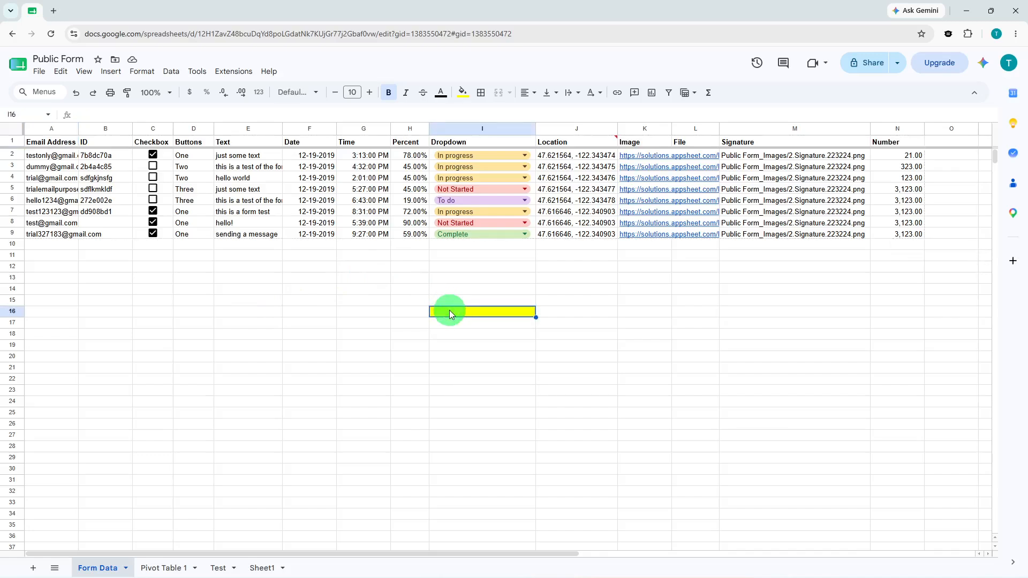
text(=)
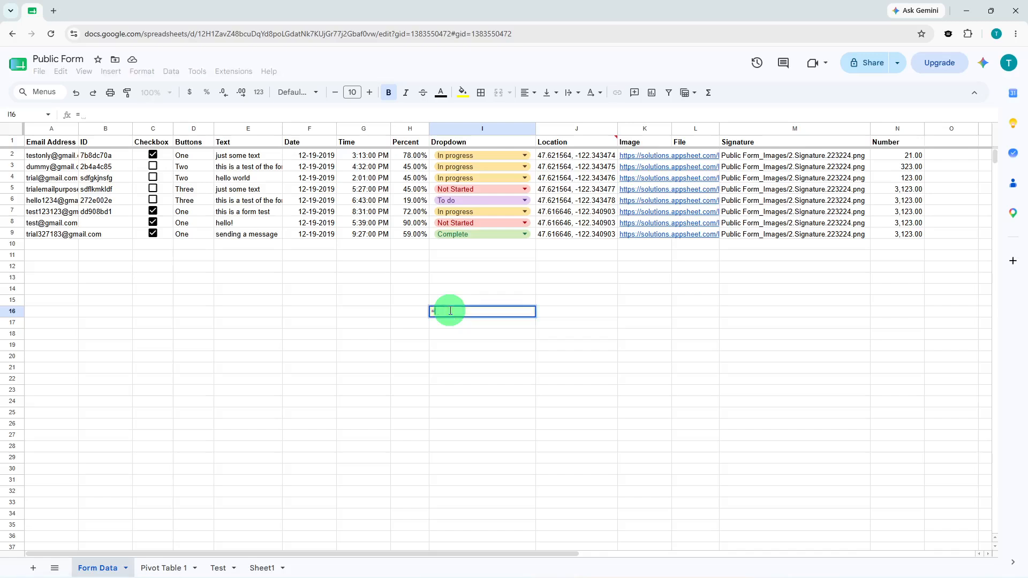
text(in)
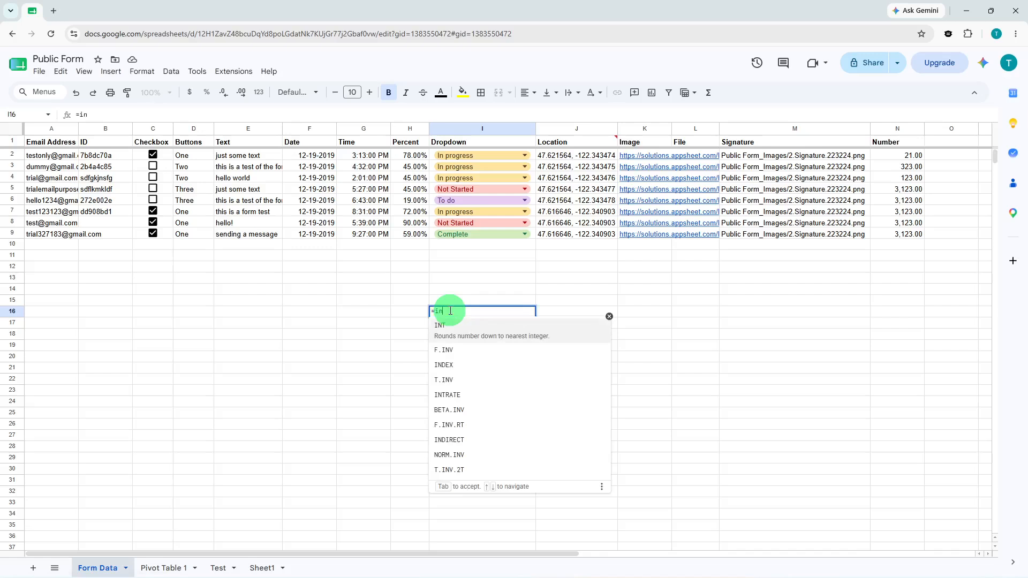
text(d)
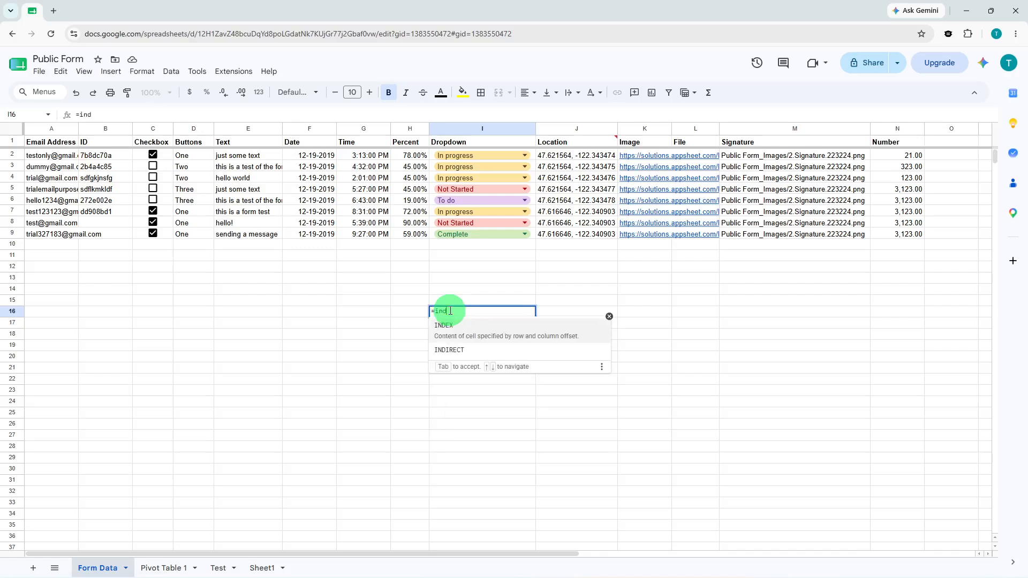
click(452, 326)
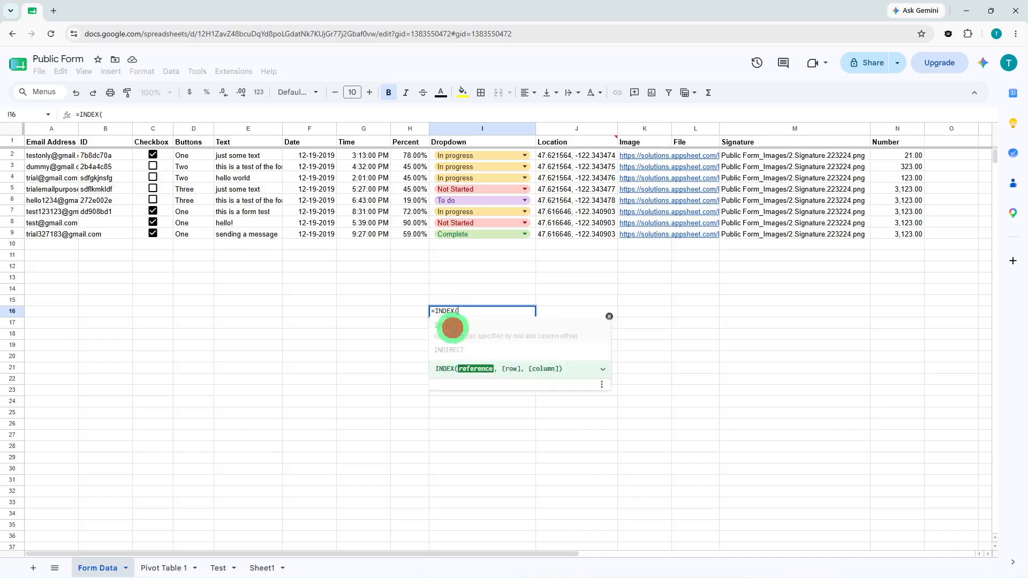
text(A2:M7, 3, 9))
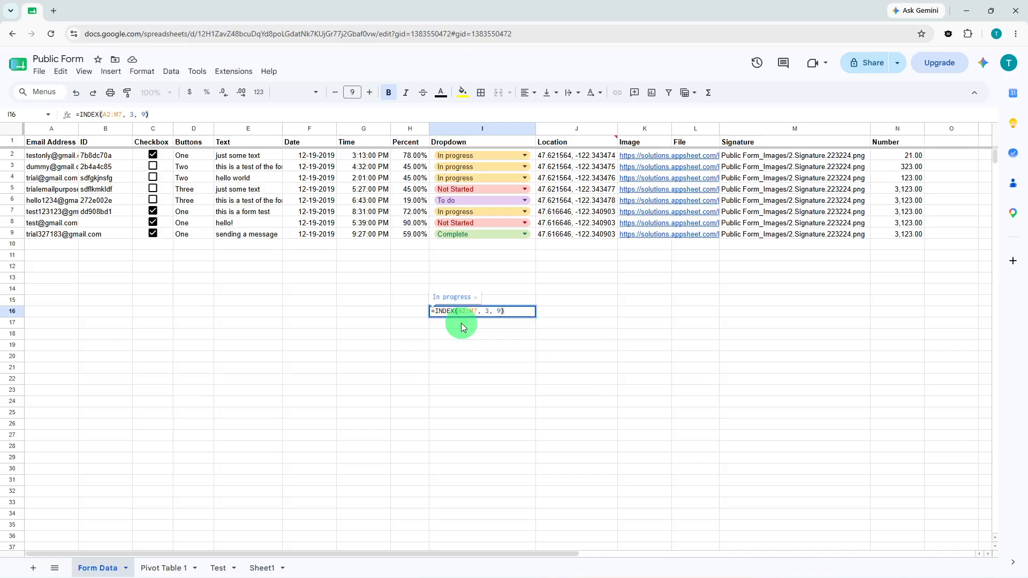
double_click(486, 312)
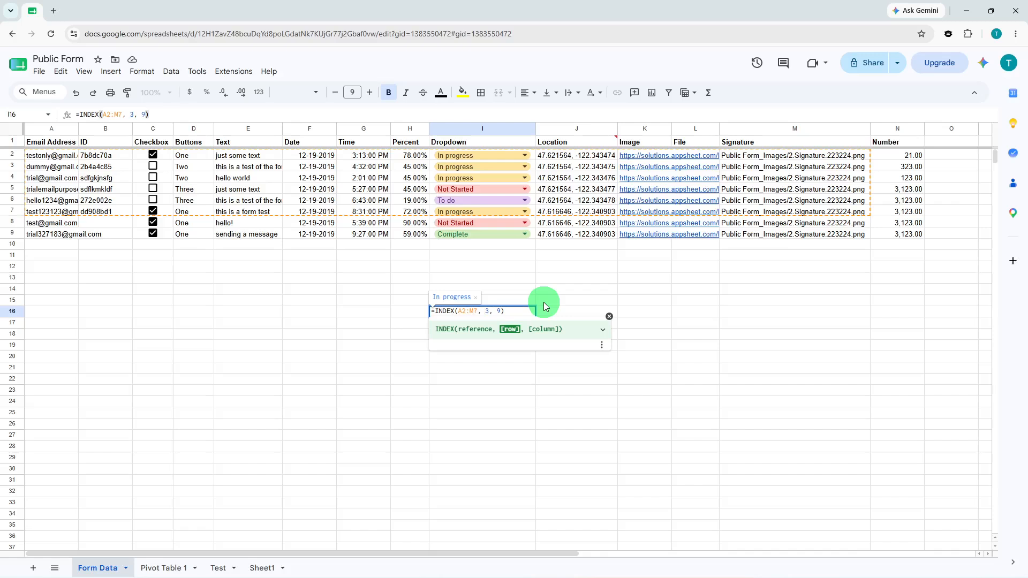
key(Right)
key(Right)
key(Return)
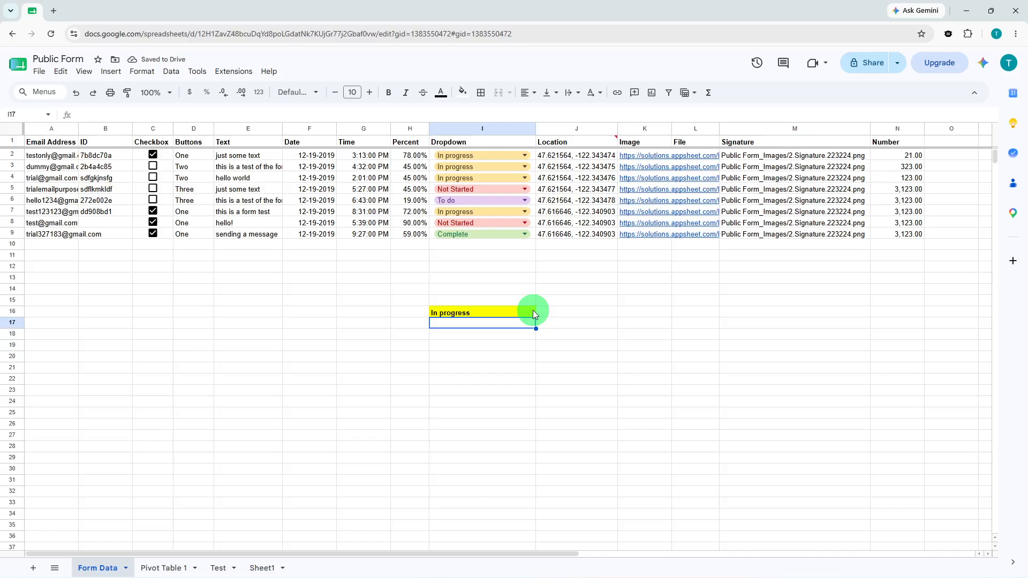
Change the row argument of the INDEX formula in cell I16 to 4.
click(532, 312)
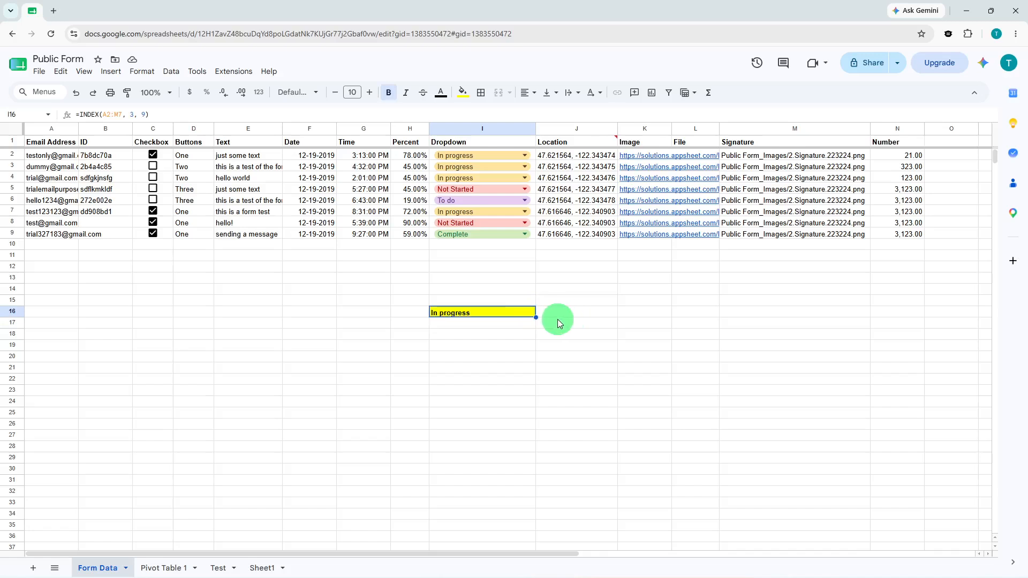
double_click(495, 309)
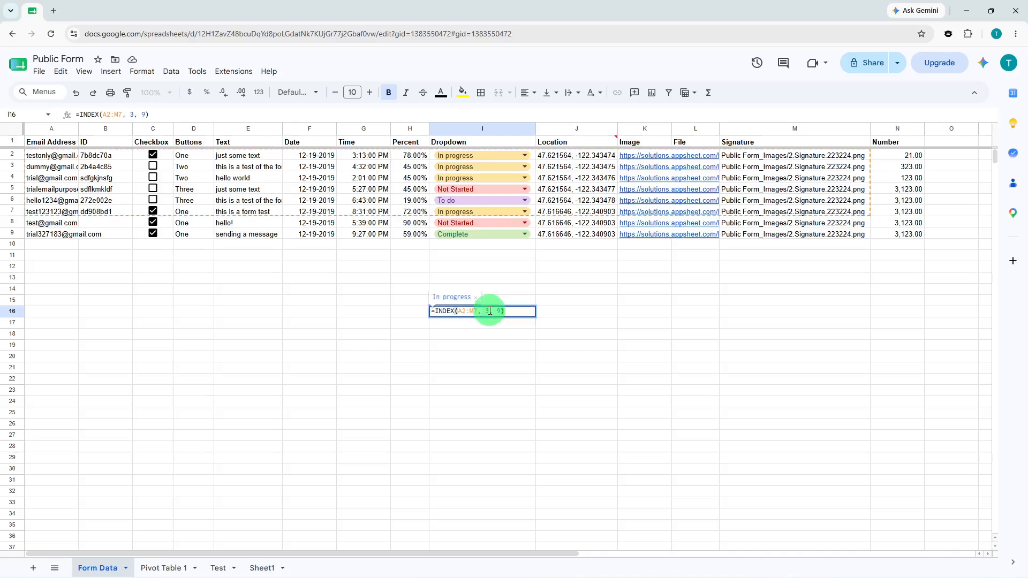
click(486, 312)
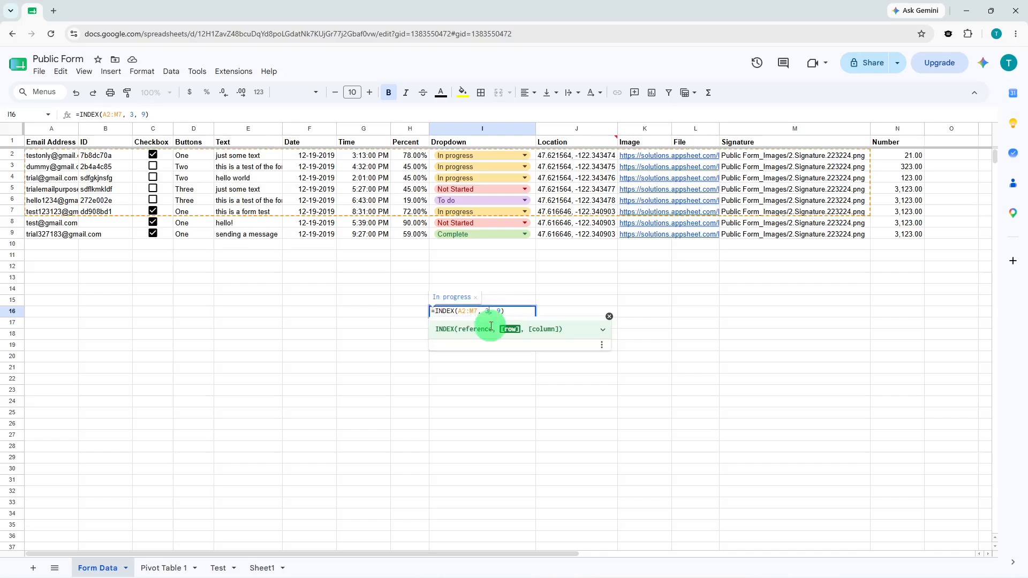
key(BackSpace)
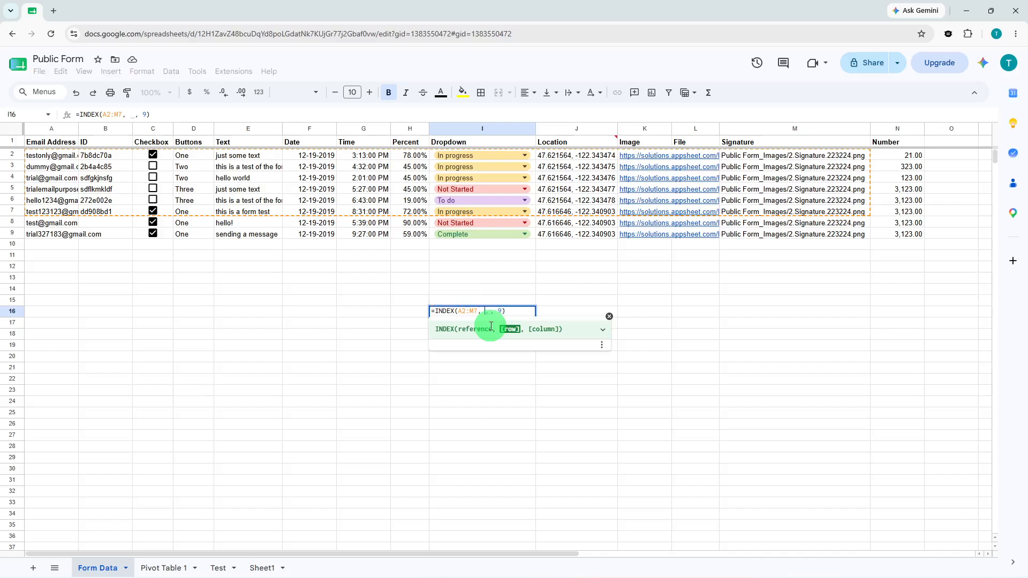
text(4)
key(Return)
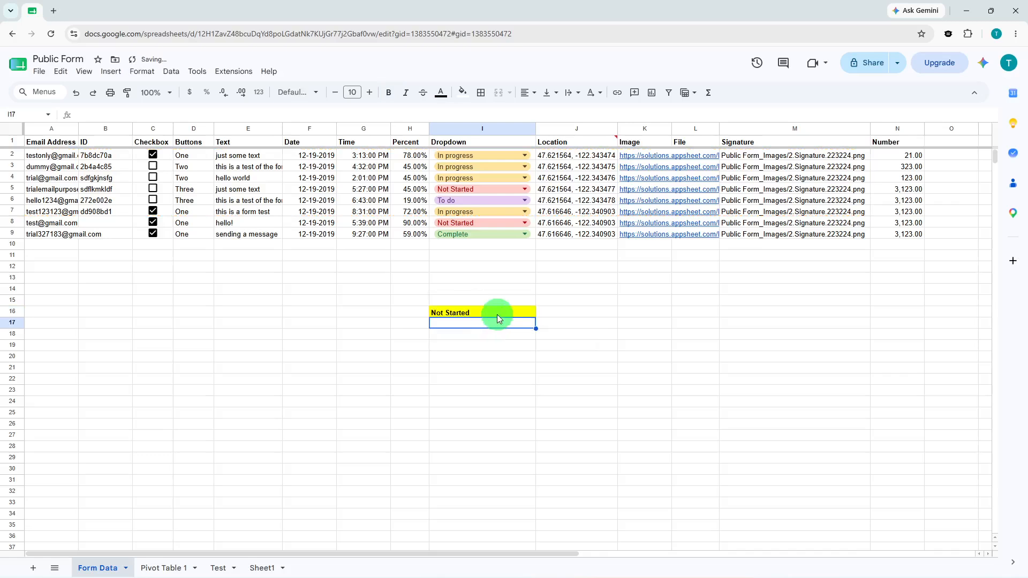
Change the column argument of the INDEX formula in cell I16 to 5.
click(497, 315)
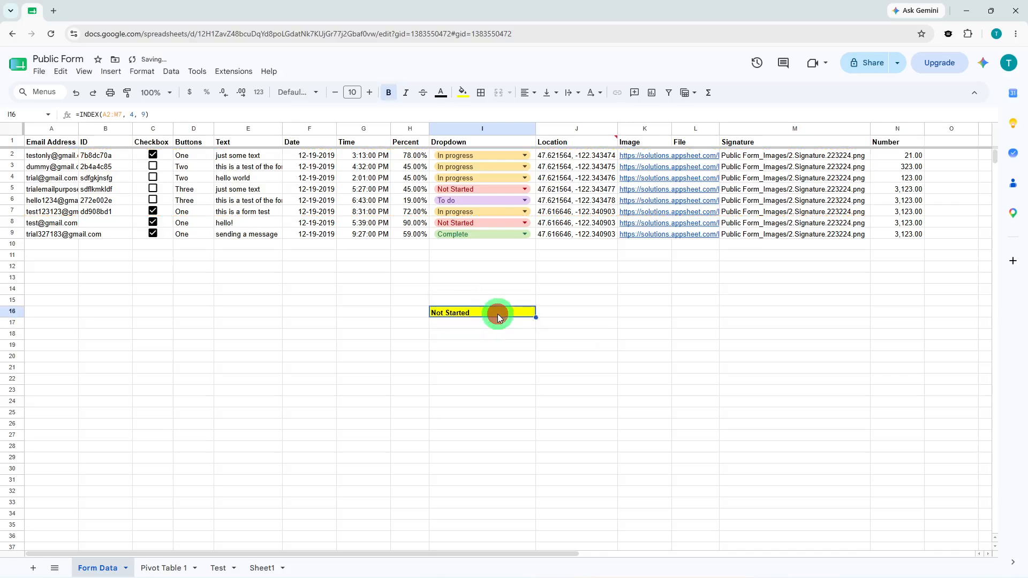
double_click(496, 314)
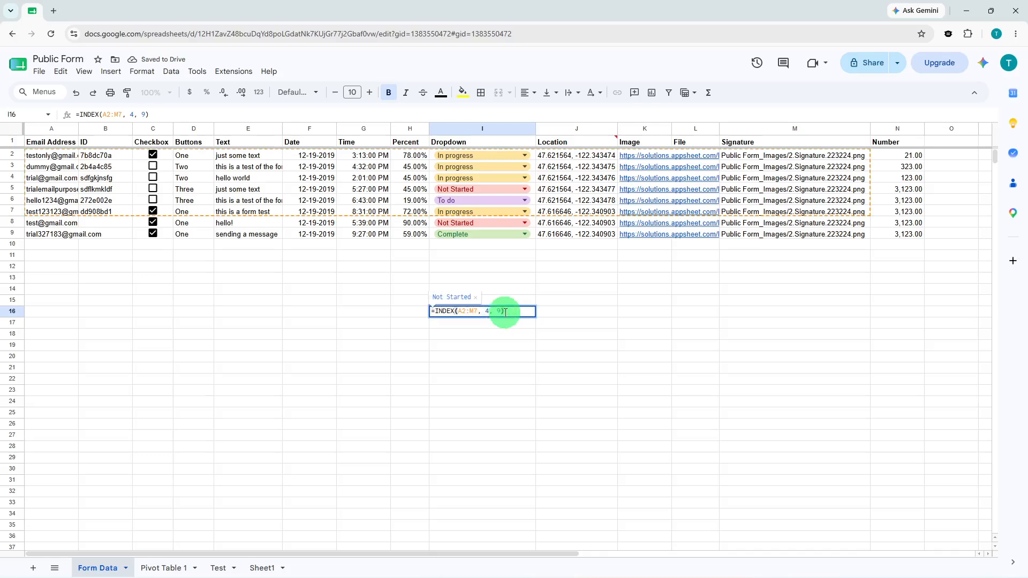
click(499, 313)
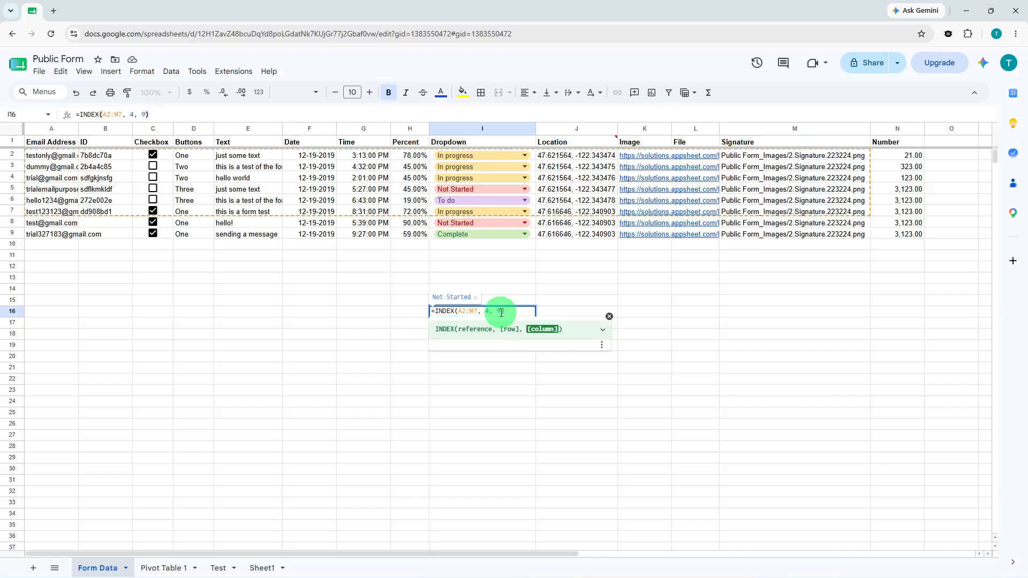
key(BackSpace)
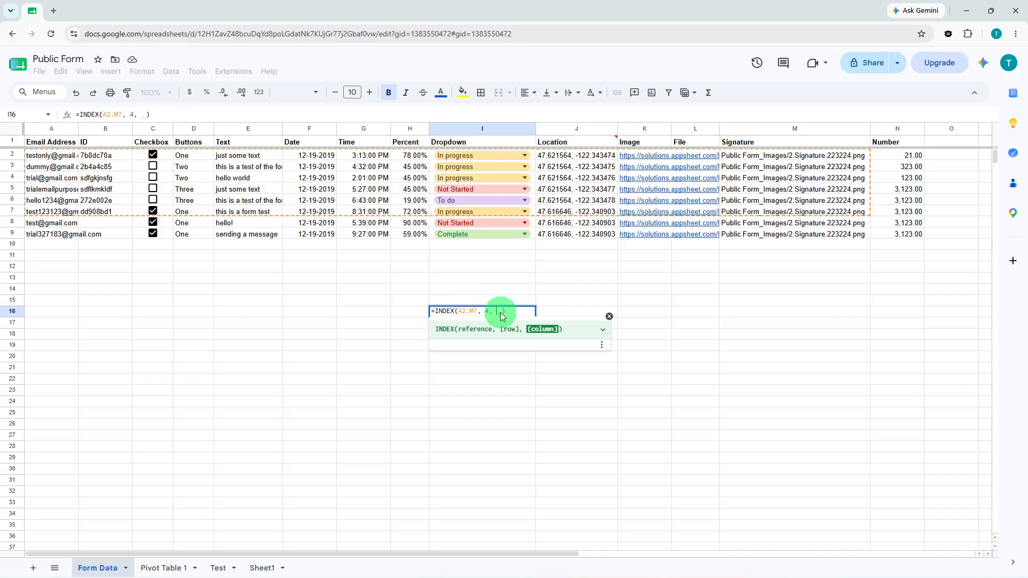
text(5)
key(Return)
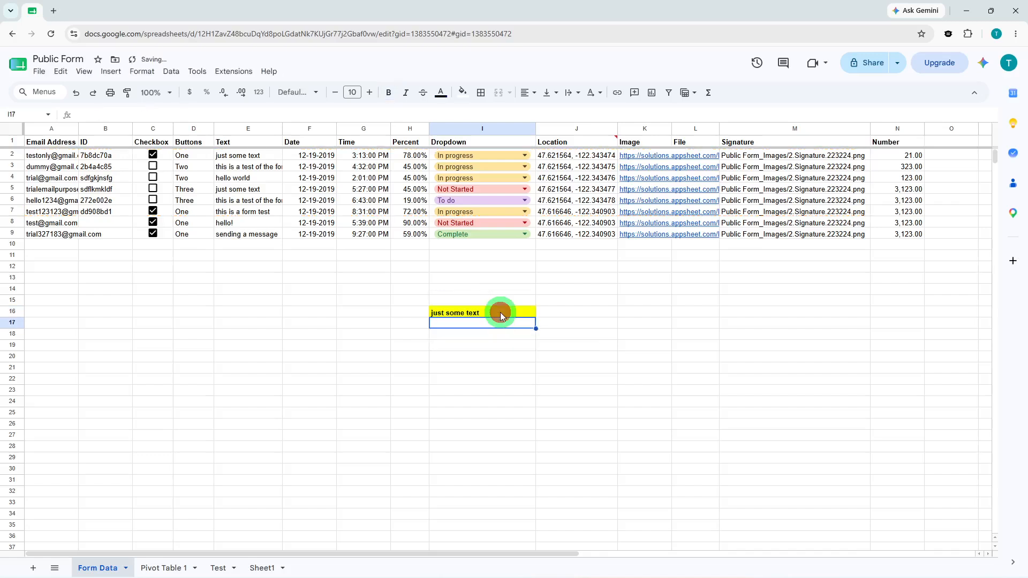
Set both the row and column arguments of the INDEX formula in cell I16 to 1, keeping the range A2:M7.
click(500, 313)
double_click(500, 313)
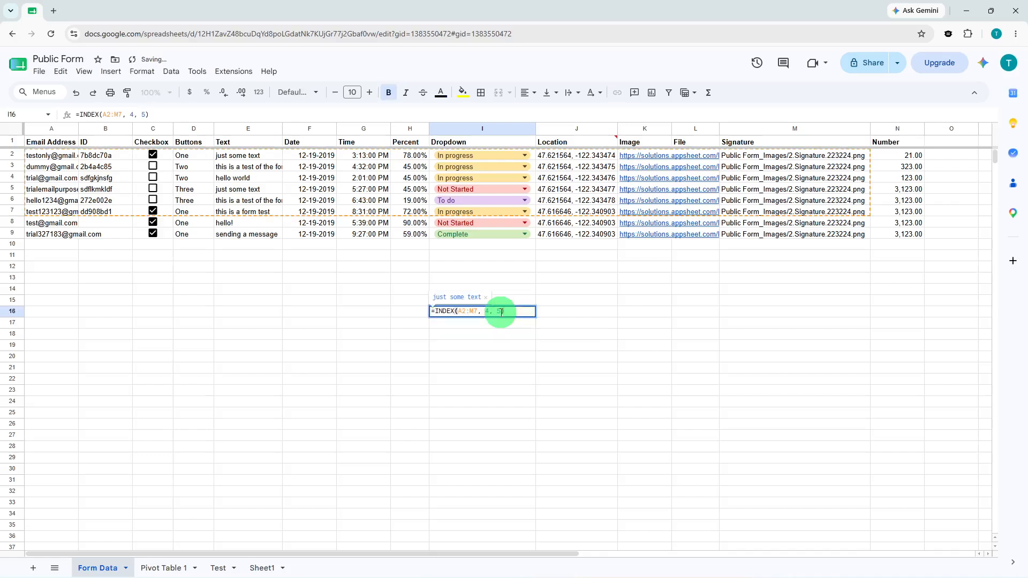
click(499, 313)
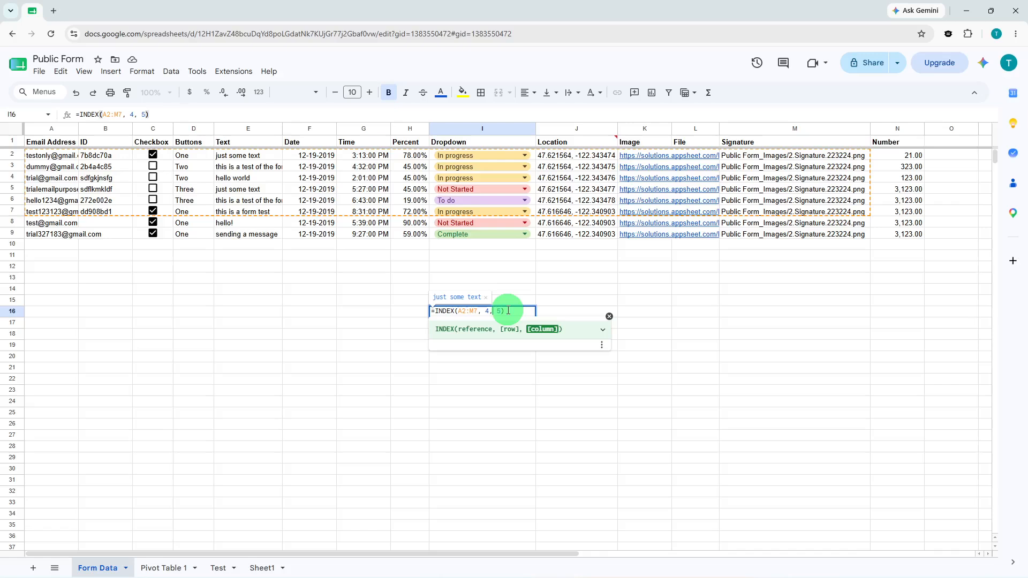
key(Left)
key(Left)
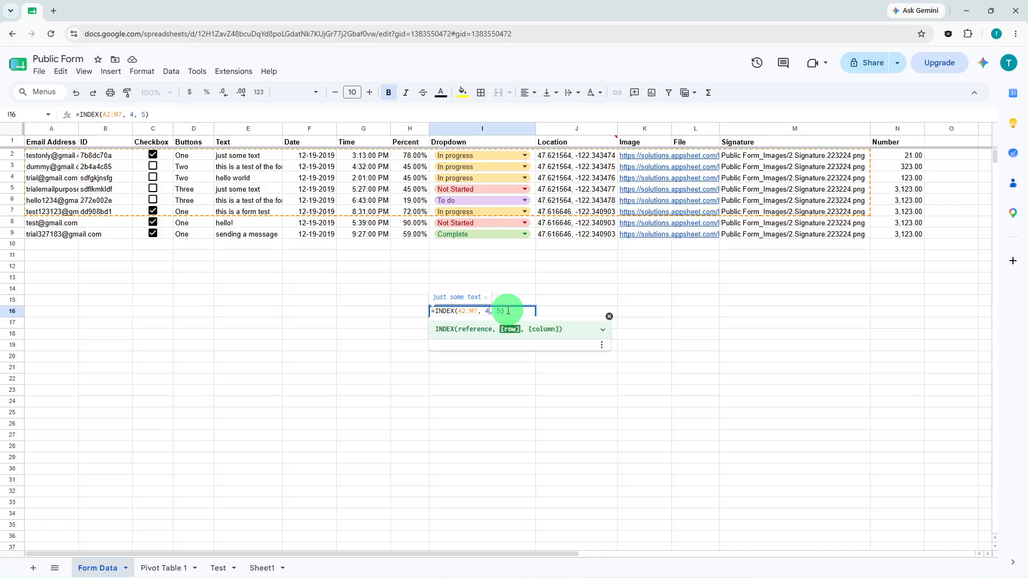
key(Delete)
text(1)
click(503, 312)
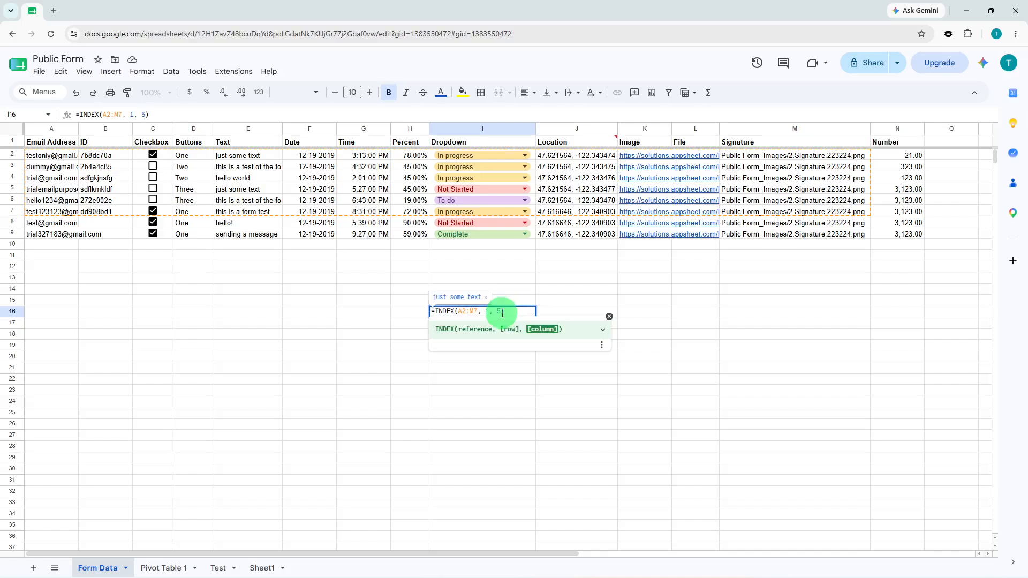
key(BackSpace)
text(1)
key(Return)
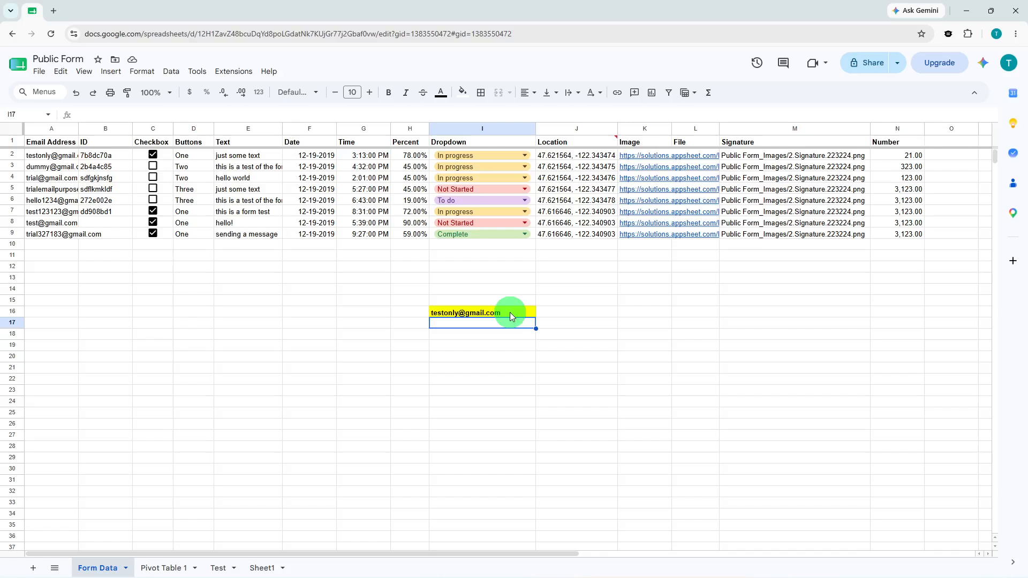
click(511, 315)
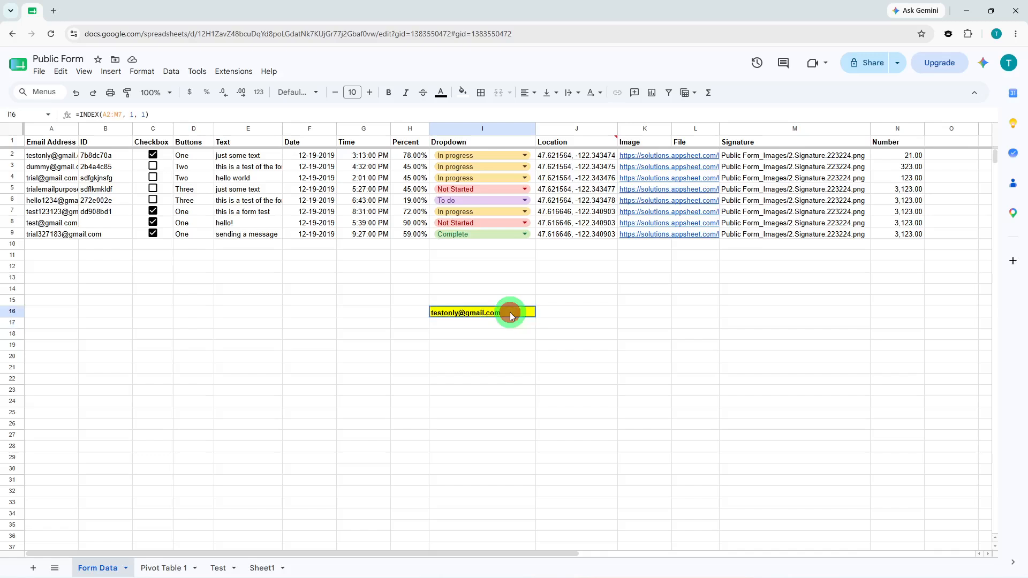